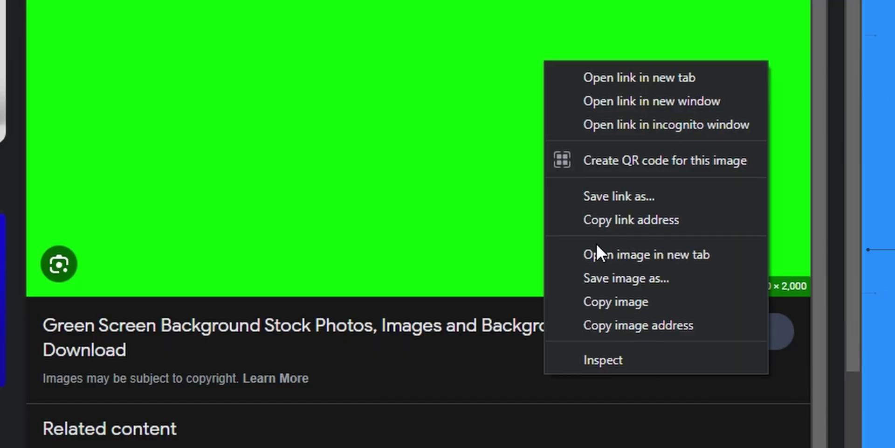
Step: Save the green-screen background image from Google Images to the computer
{"action": "left_click", "coordinate": [618, 278]}
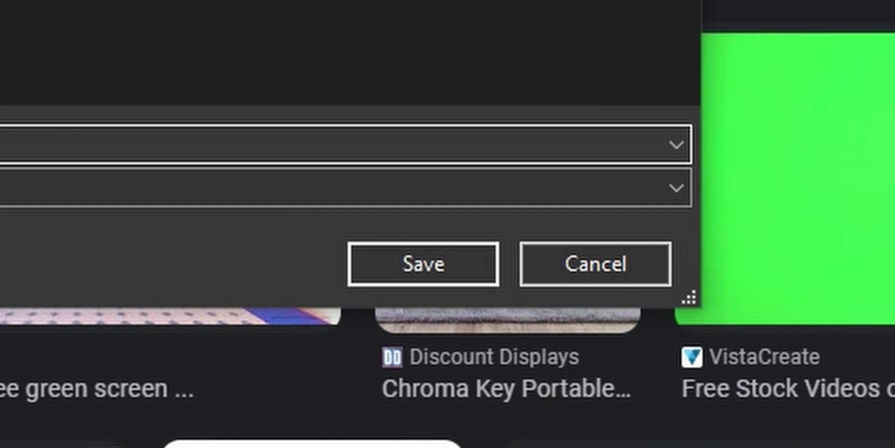
{"action": "left_click", "coordinate": [416, 273]}
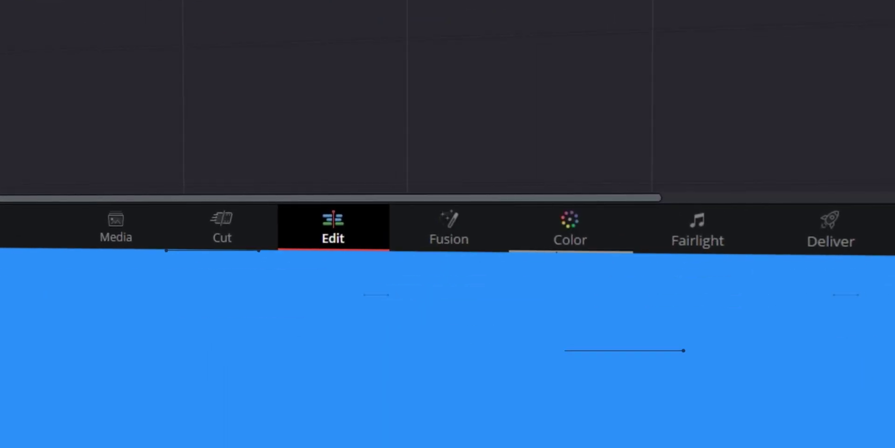
Step: On the Fusion page, insert an Ultra Keyer node found by searching 'ultra key'
{"action": "left_click", "coordinate": [474, 215]}
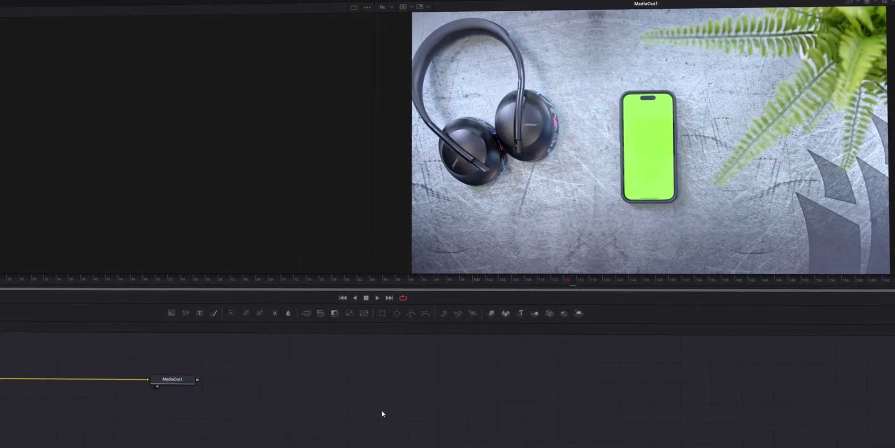
{"action": "key", "text": "ctrl+space"}
{"action": "type", "text": "ultra"}
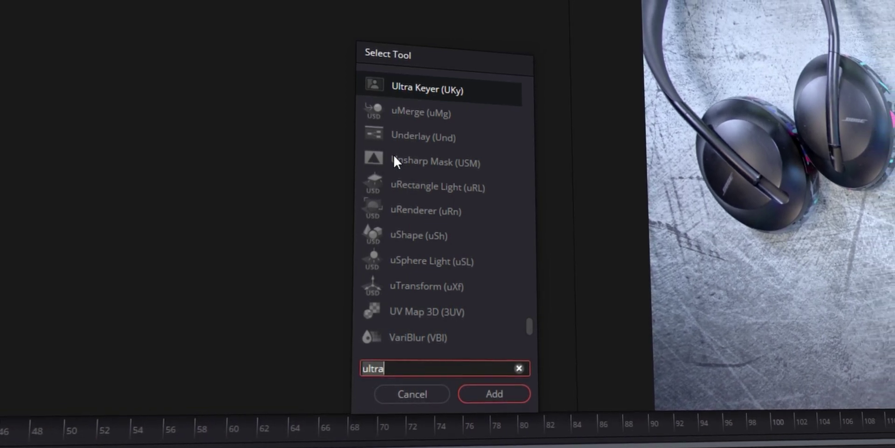
{"action": "type", "text": "ultra key"}
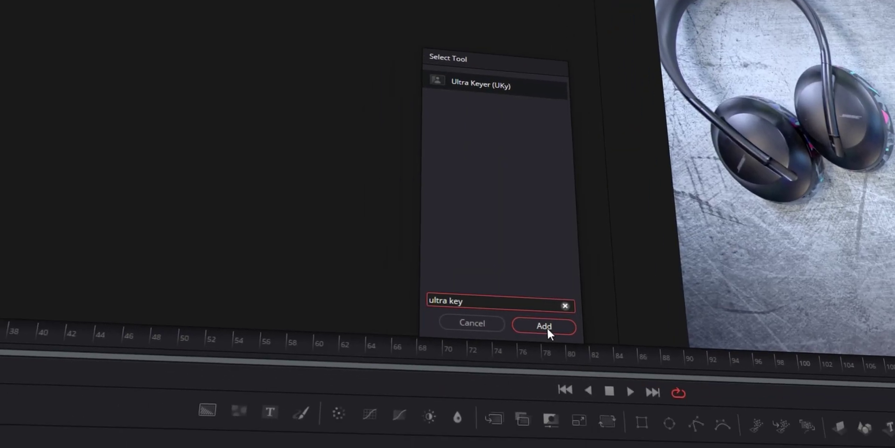
{"action": "left_click", "coordinate": [492, 358]}
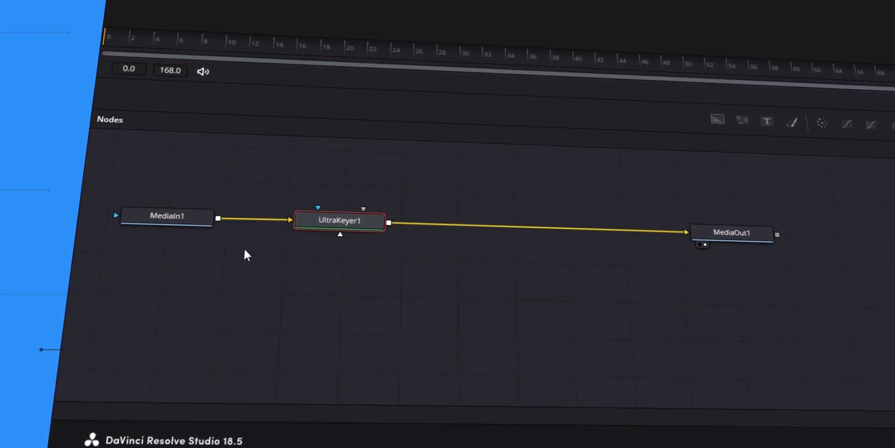
Step: Select the nodes and sample the phone's green screen as the Ultra Keyer background colour
{"action": "left_click", "coordinate": [218, 221]}
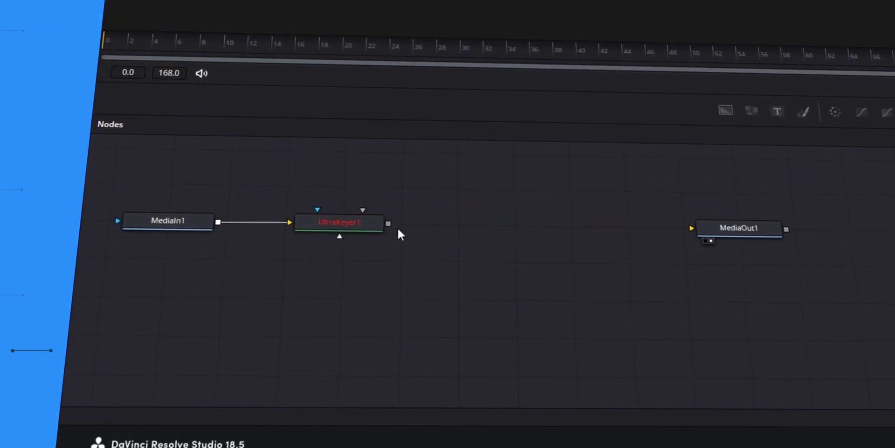
{"action": "left_click_drag", "start_coordinate": [212, 176], "coordinate": [862, 233]}
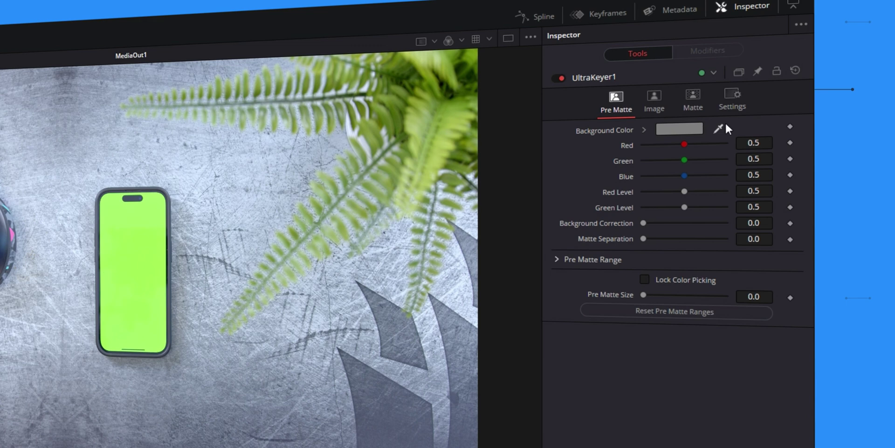
{"action": "left_click_drag", "start_coordinate": [157, 241], "coordinate": [186, 270]}
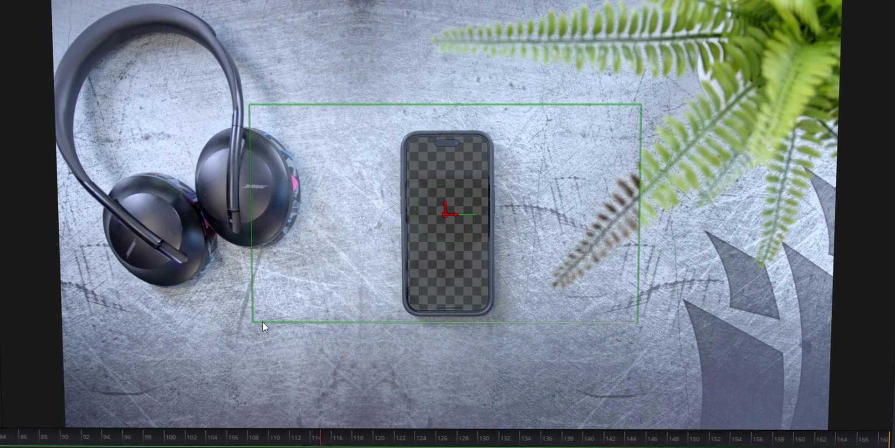
Step: Resize and narrow the Rectangle1 mask so it tightly frames the phone
{"action": "left_click_drag", "start_coordinate": [252, 322], "coordinate": [349, 362]}
{"action": "left_click_drag", "start_coordinate": [376, 332], "coordinate": [381, 327]}
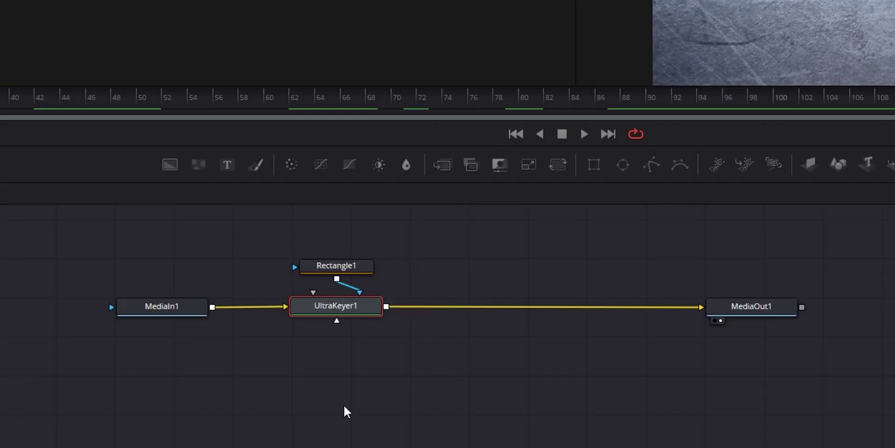
Step: Insert a Transform node after UltraKeyer1 and move the playhead to about frame 90
{"action": "left_click", "coordinate": [562, 163]}
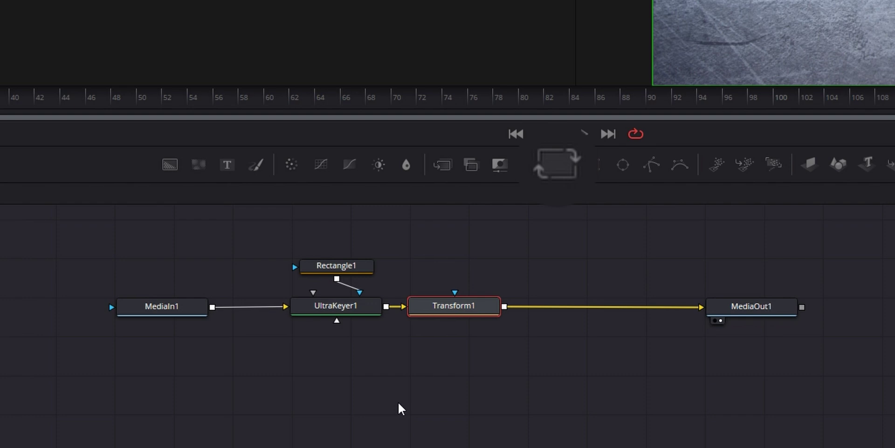
{"action": "left_click_drag", "start_coordinate": [454, 309], "coordinate": [583, 296]}
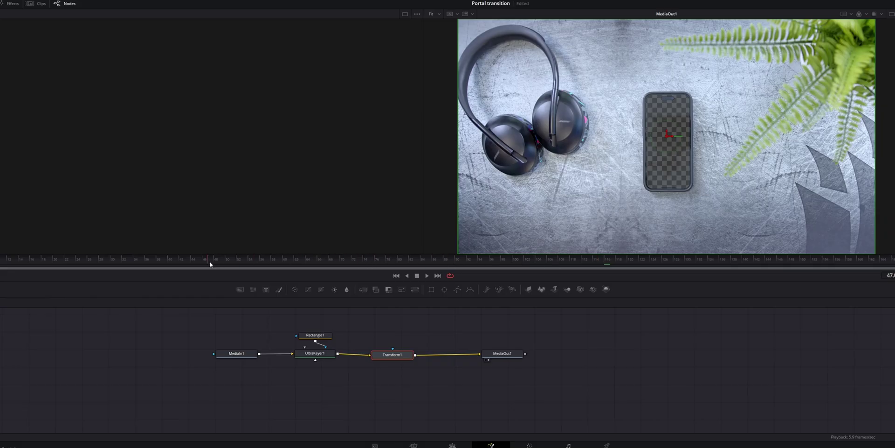
{"action": "left_click_drag", "start_coordinate": [208, 262], "coordinate": [36, 271]}
{"action": "key", "text": "space"}
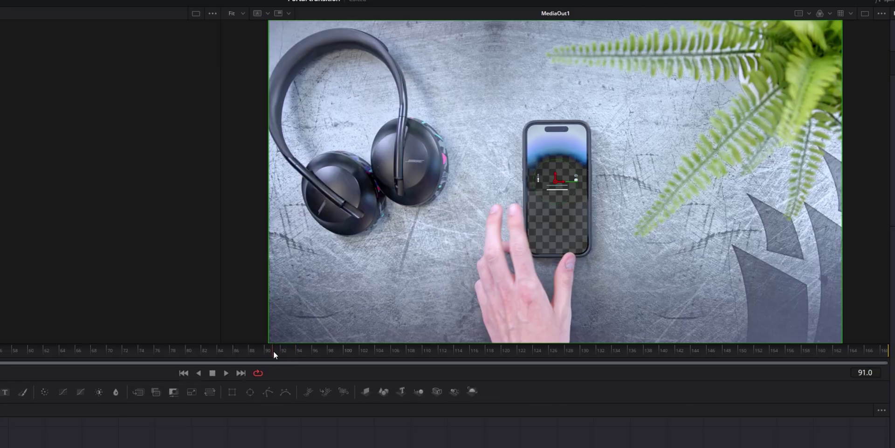
{"action": "left_click_drag", "start_coordinate": [274, 351], "coordinate": [242, 346]}
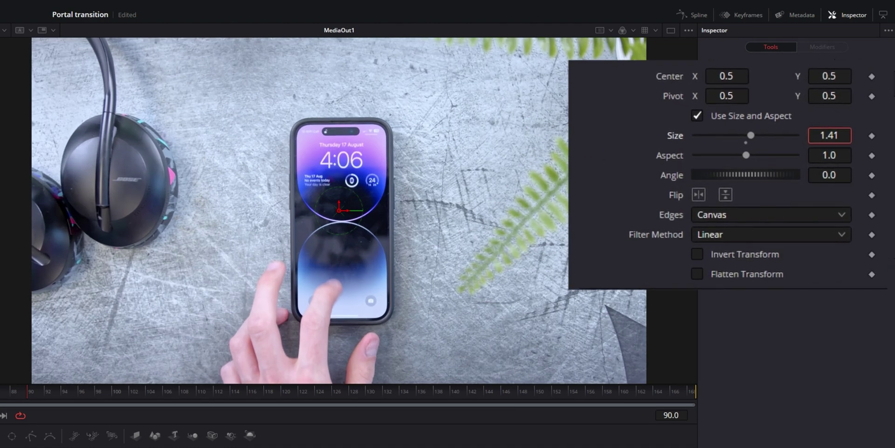
Step: Set Transform1 Size 1.54, Center 0.493/0.546 and Pivot 0.503/0.478 on the phone screen
{"action": "left_click_drag", "start_coordinate": [355, 227], "coordinate": [360, 231]}
{"action": "scroll", "coordinate": [360, 231], "scroll_direction": "down", "scroll_amount": 2}
{"action": "left_click_drag", "start_coordinate": [837, 73], "coordinate": [804, 70]}
{"action": "left_click_drag", "start_coordinate": [726, 76], "coordinate": [718, 76]}
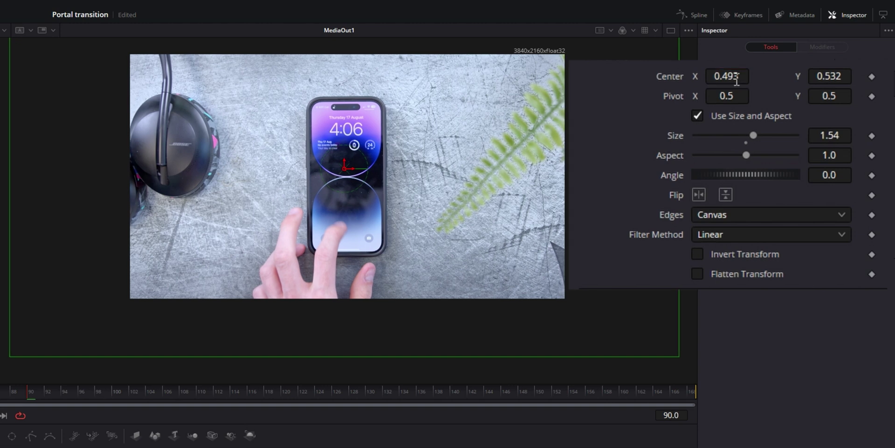
{"action": "left_click_drag", "start_coordinate": [855, 127], "coordinate": [839, 127]}
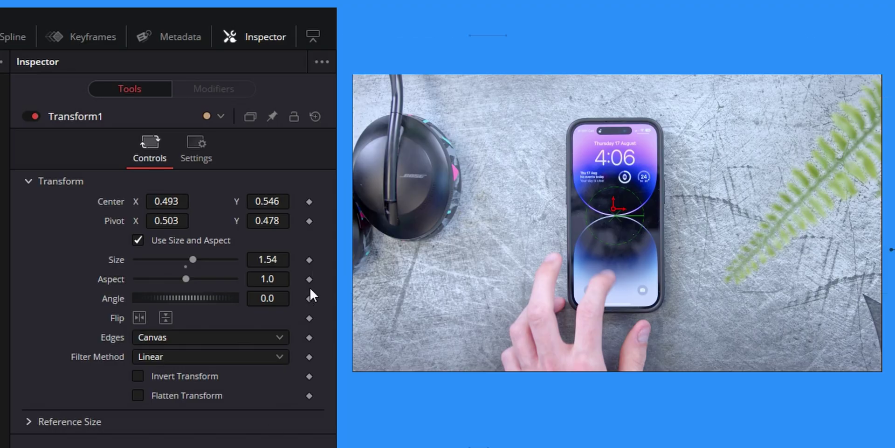
Step: Keyframe Transform1, scaling Size up to 10 and rotating Angle to 16.0 to zoom into the phone
{"action": "left_click", "coordinate": [309, 202]}
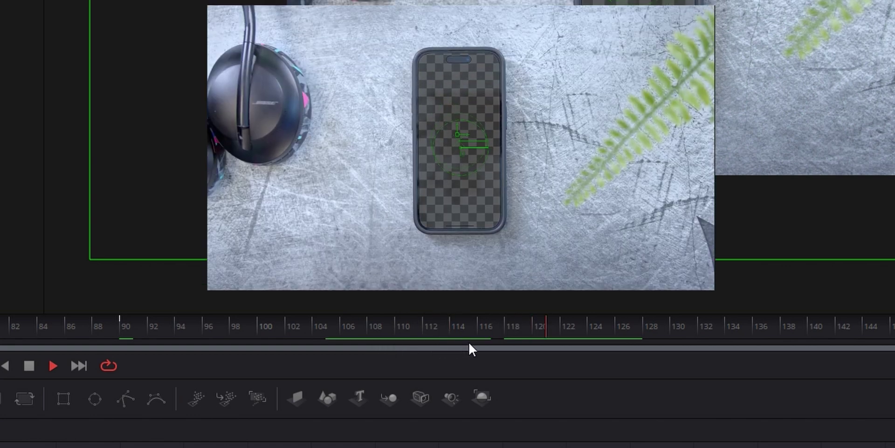
{"action": "key", "text": "space"}
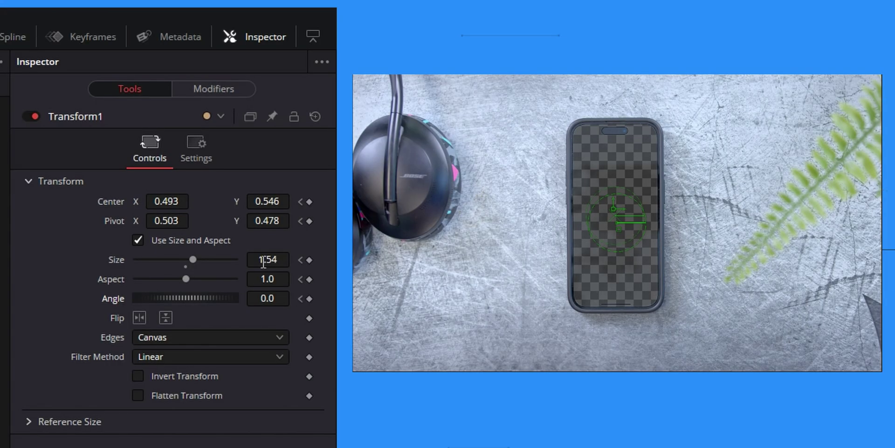
{"action": "left_click_drag", "start_coordinate": [263, 261], "coordinate": [349, 261]}
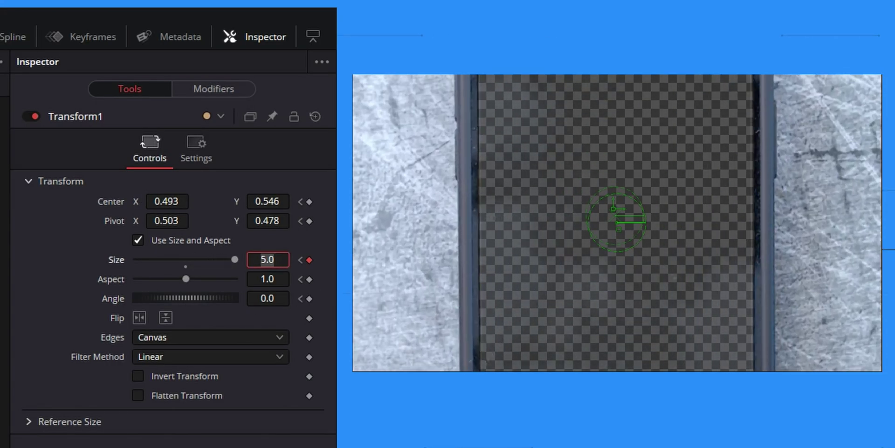
{"action": "key", "text": "Tab"}
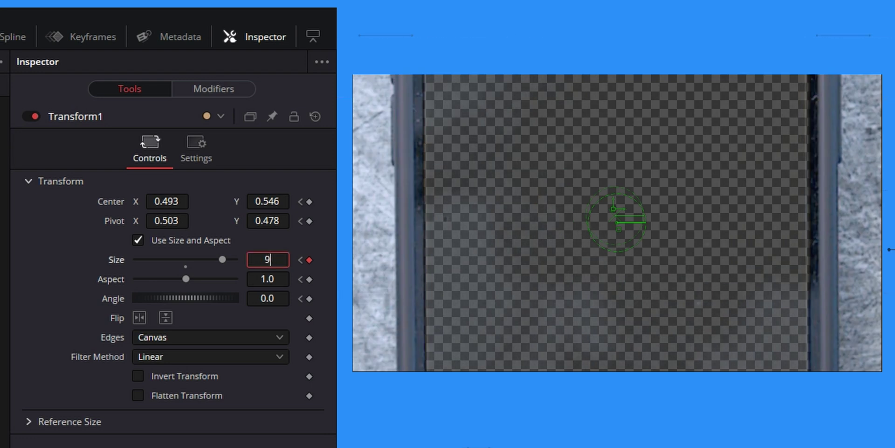
{"action": "key", "text": "BackSpace"}
{"action": "type", "text": "10"}
{"action": "key", "text": "Tab"}
{"action": "left_click_drag", "start_coordinate": [268, 298], "coordinate": [240, 298]}
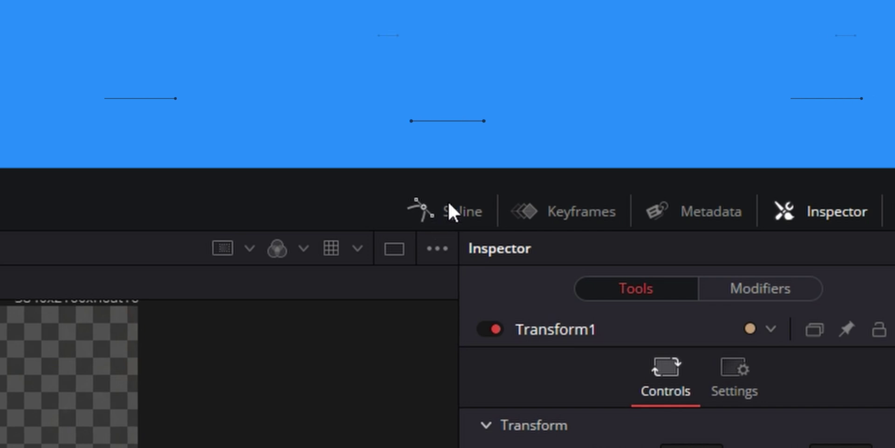
Step: In the Spline panel, select all Transform1 keyframes, increase ease in/out, and preview the zoom
{"action": "left_click", "coordinate": [449, 206]}
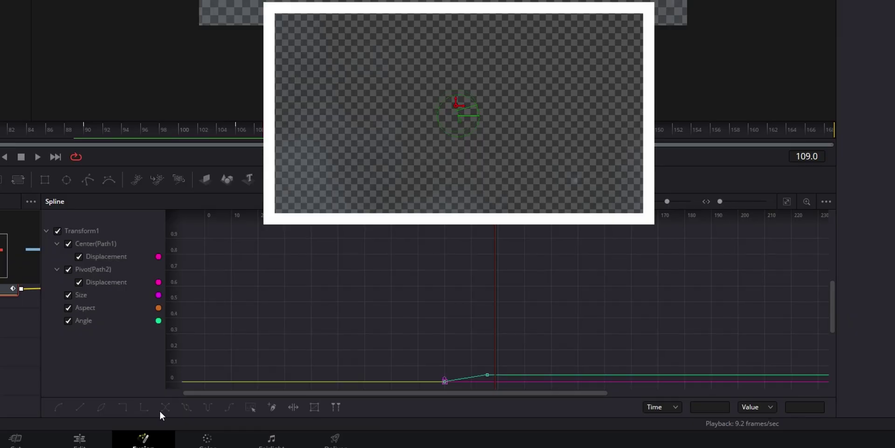
{"action": "left_click", "coordinate": [791, 212]}
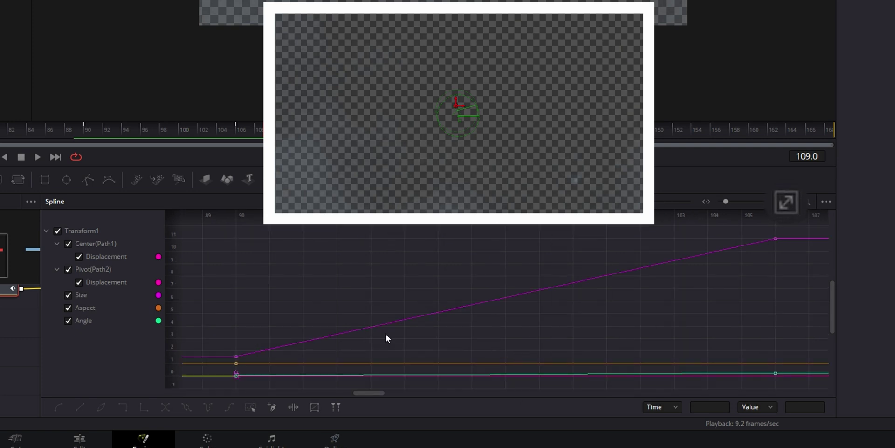
{"action": "scroll", "coordinate": [580, 313], "scroll_direction": "down", "scroll_amount": 4}
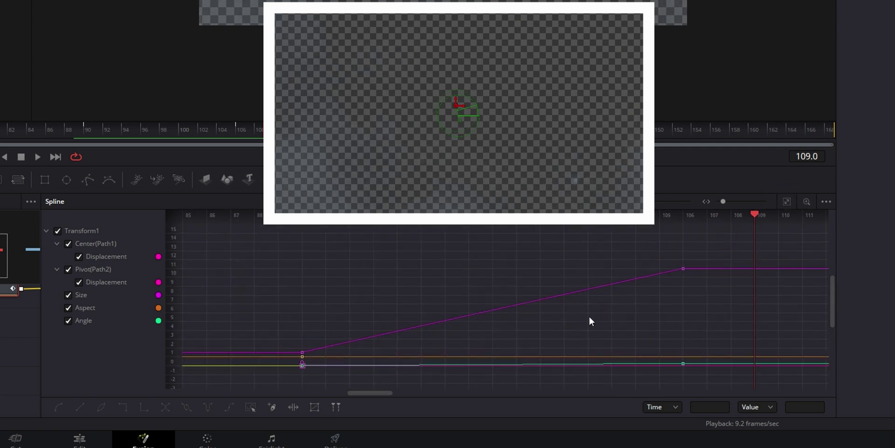
{"action": "left_click_drag", "start_coordinate": [709, 250], "coordinate": [392, 332]}
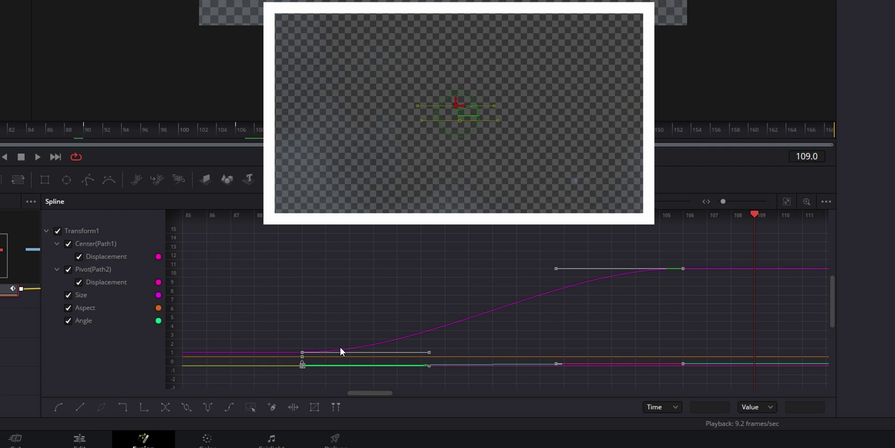
{"action": "key", "text": "t"}
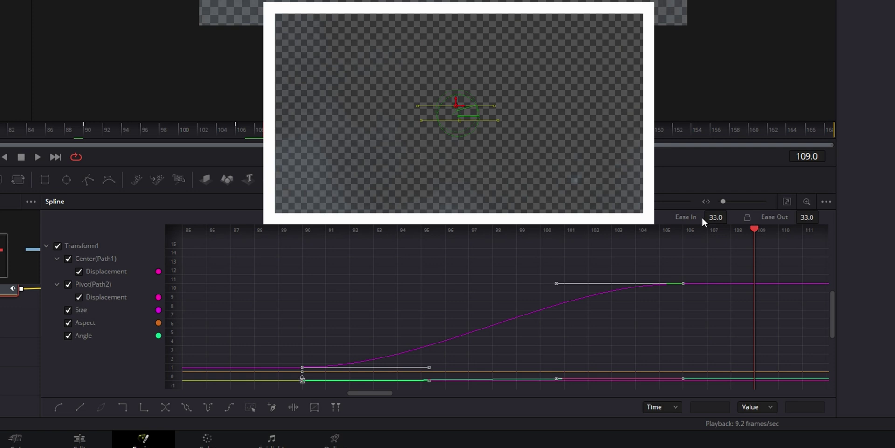
{"action": "left_click_drag", "start_coordinate": [702, 218], "coordinate": [730, 215]}
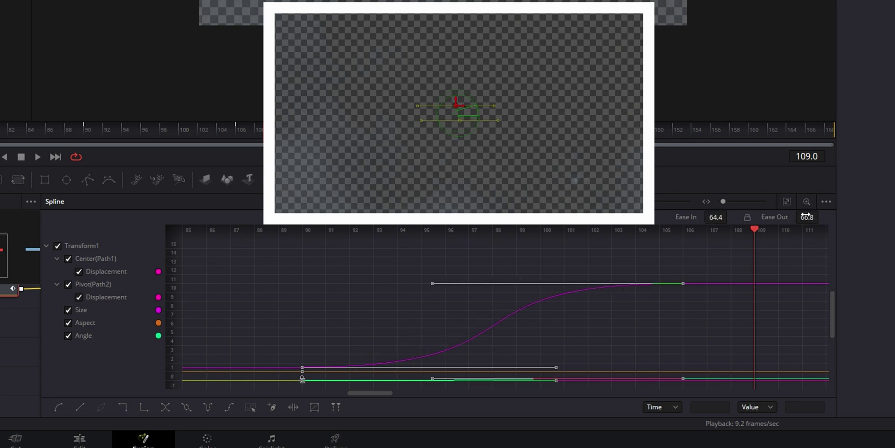
{"action": "key", "text": "space"}
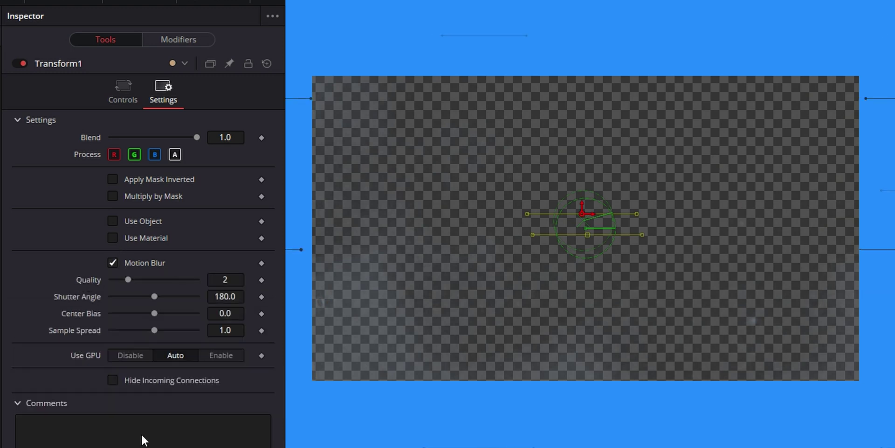
Step: Drag Transform1's motion blur Shutter Angle up to about 263.6
{"action": "left_click_drag", "start_coordinate": [153, 297], "coordinate": [172, 301]}
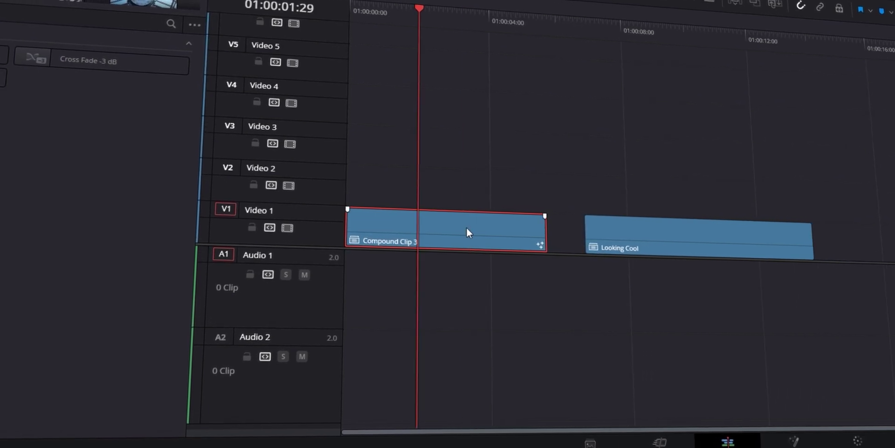
Step: Render Compound Clip 3 in place with the GoPro CineForm codec
{"action": "right_click", "coordinate": [466, 230]}
{"action": "left_click", "coordinate": [392, 227]}
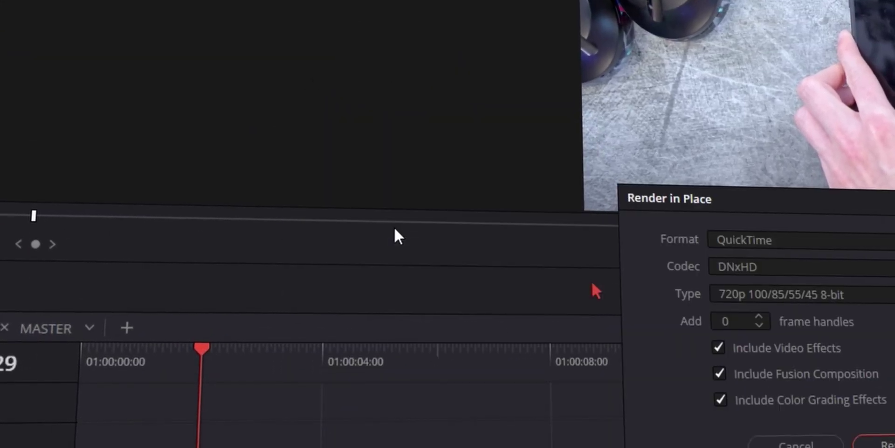
{"action": "left_click", "coordinate": [750, 262]}
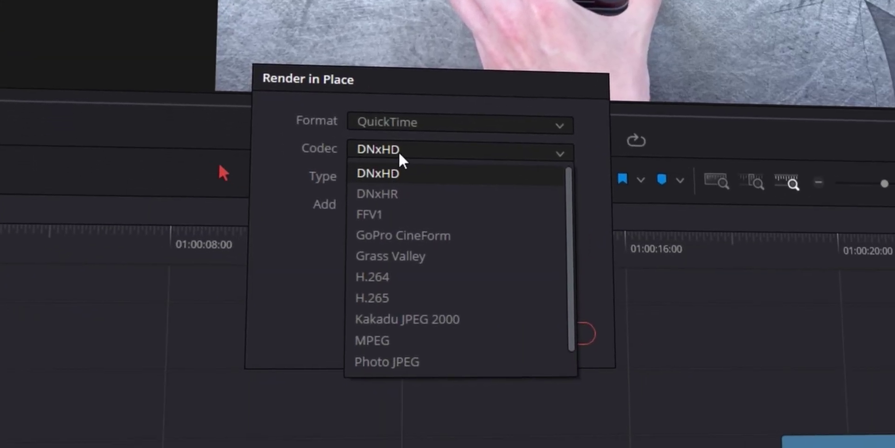
{"action": "left_click", "coordinate": [405, 237]}
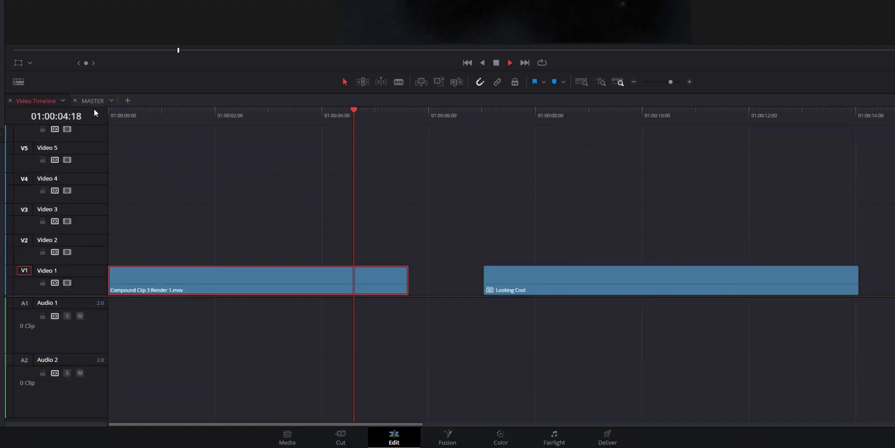
Step: Lift the rendered zoom clip to Video 2, slide Looking Cool earlier beneath it, and play
{"action": "key", "text": "space"}
{"action": "left_click_drag", "start_coordinate": [195, 283], "coordinate": [195, 254]}
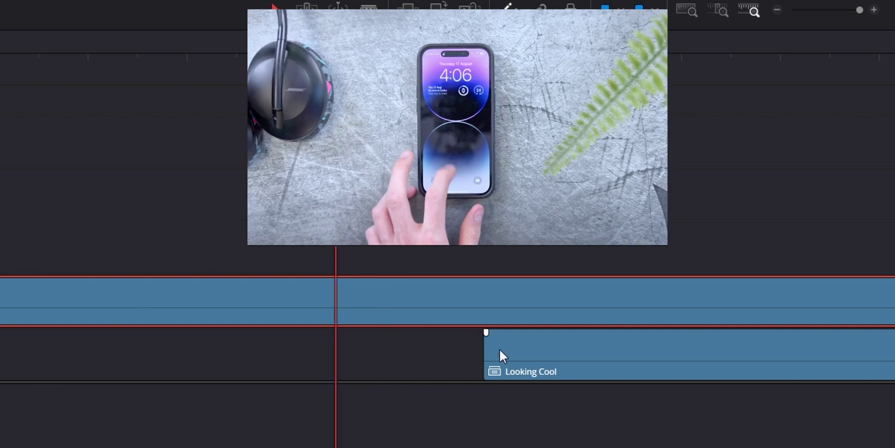
{"action": "left_click", "coordinate": [499, 349]}
{"action": "left_click_drag", "start_coordinate": [672, 358], "coordinate": [530, 364]}
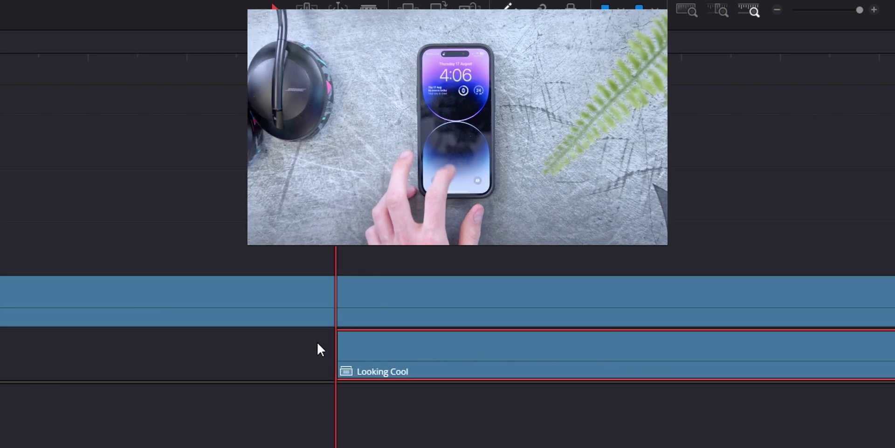
{"action": "key", "text": "space"}
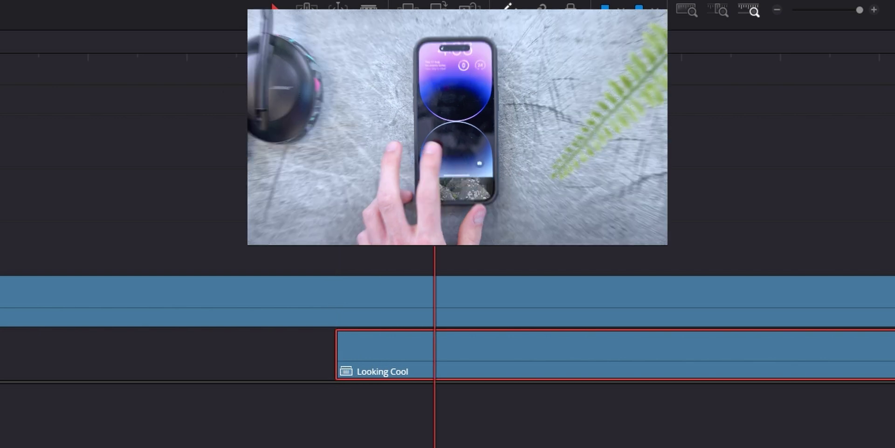